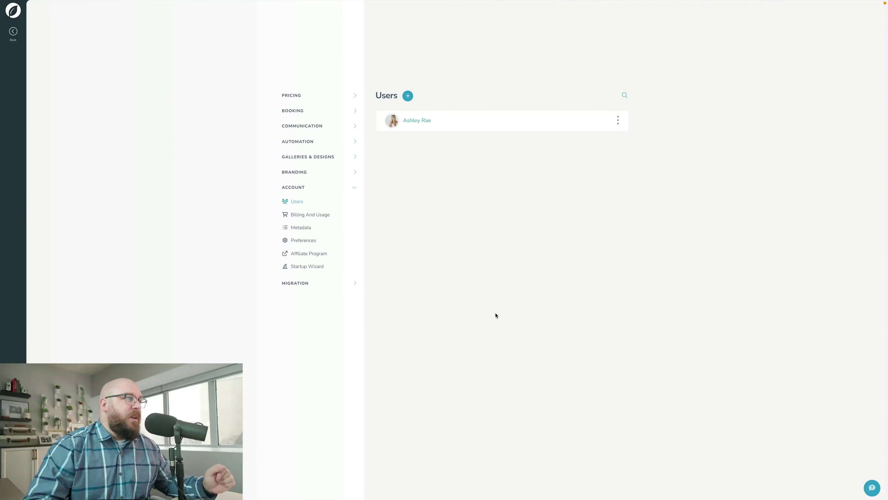
Authorize Google Calendar two-way sync from the user's Calendar settings in Sprout Studio
click(417, 123)
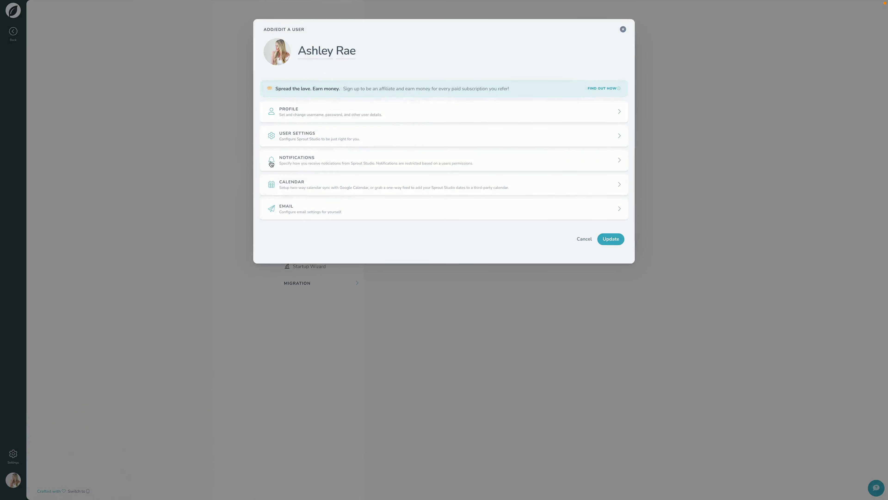
click(285, 188)
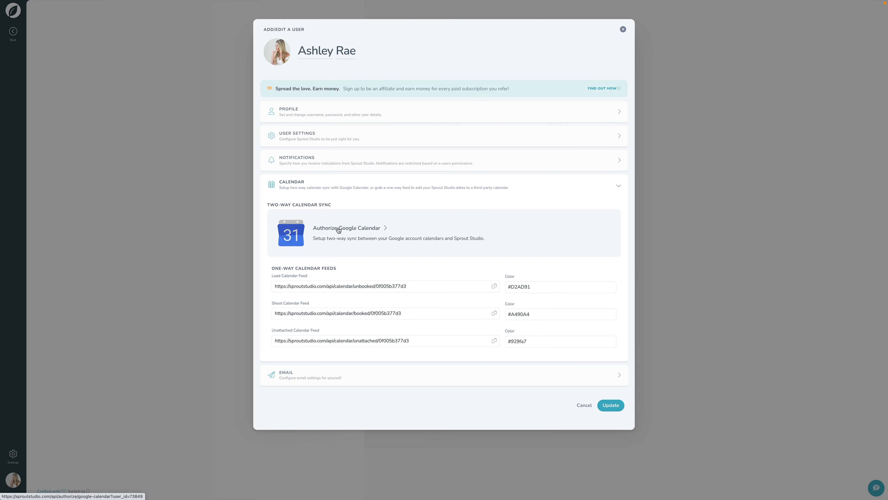
click(338, 228)
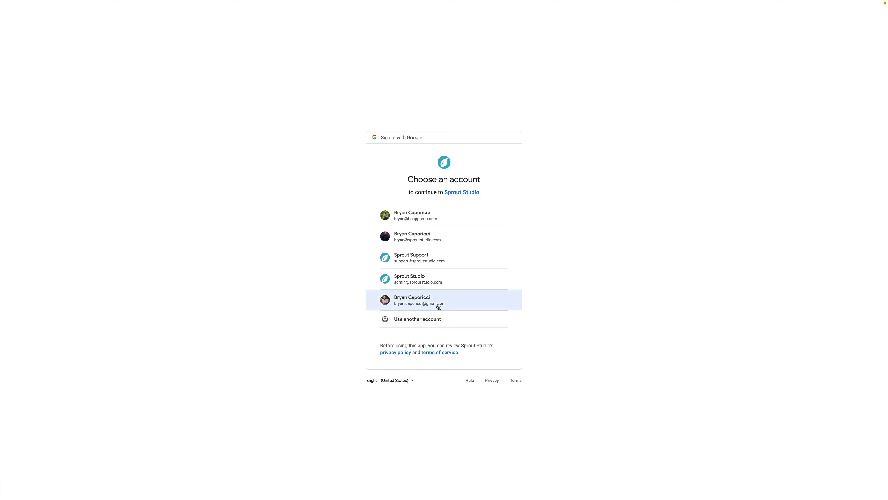
Sign in with the Gmail account and allow Sprout Studio access to its calendars
click(437, 303)
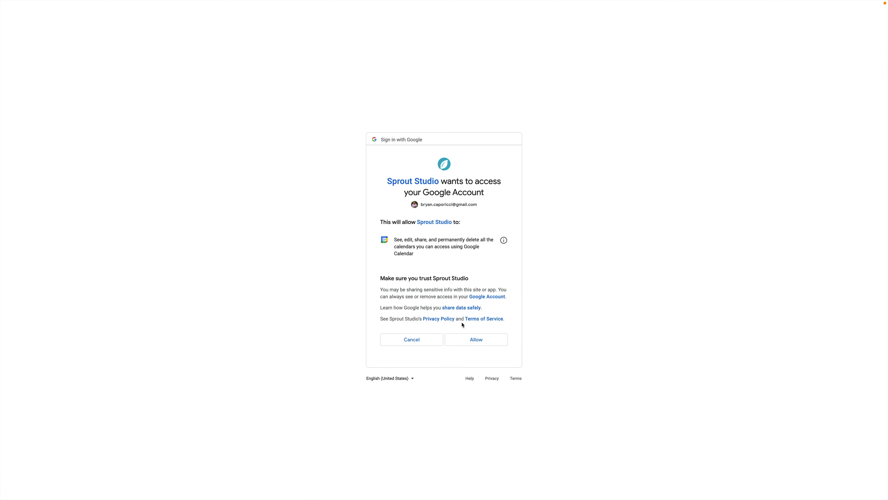
click(476, 339)
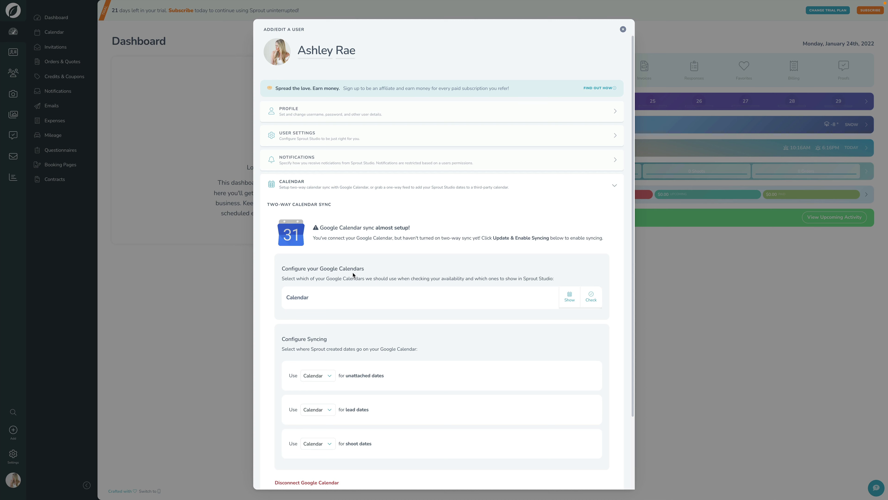
Toggle the Calendar's Show setting off and back on, and turn off its availability Check
scroll(354, 275, down, 3)
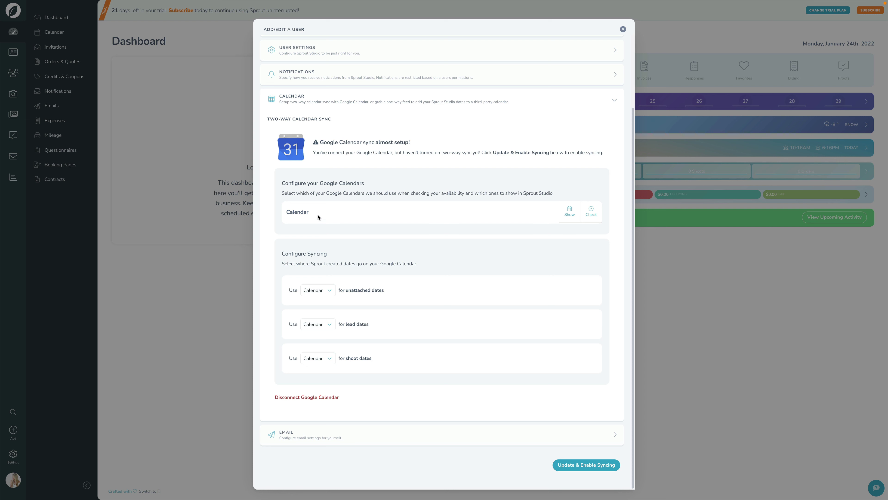
click(571, 219)
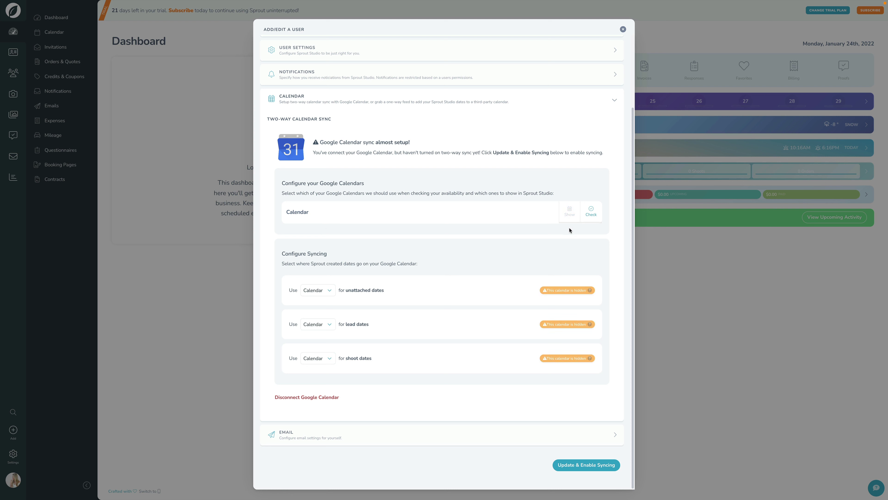
click(572, 218)
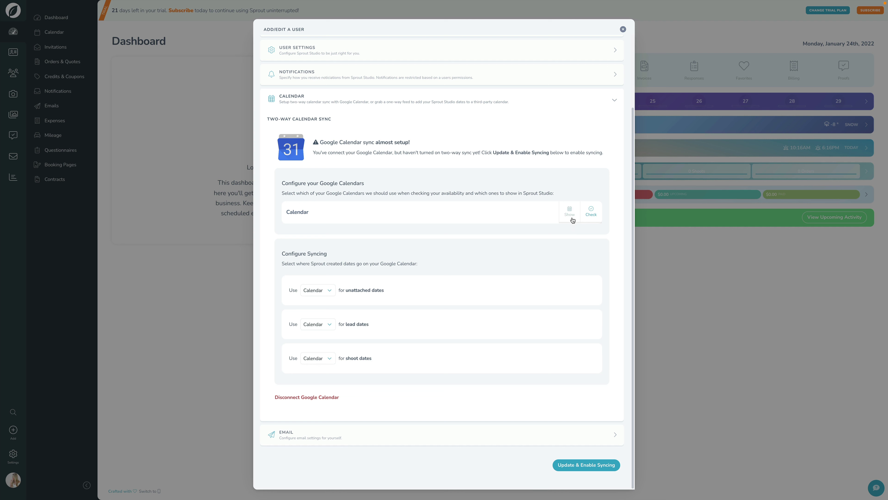
click(592, 217)
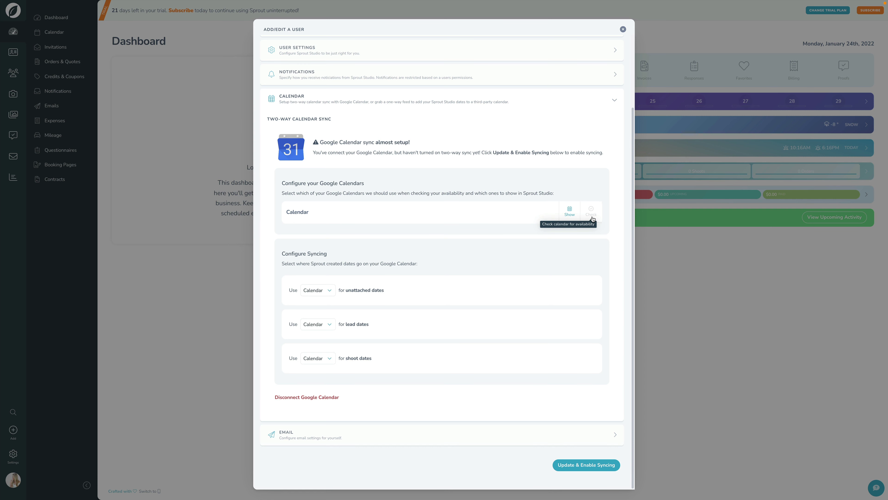
key(ctrl+Right)
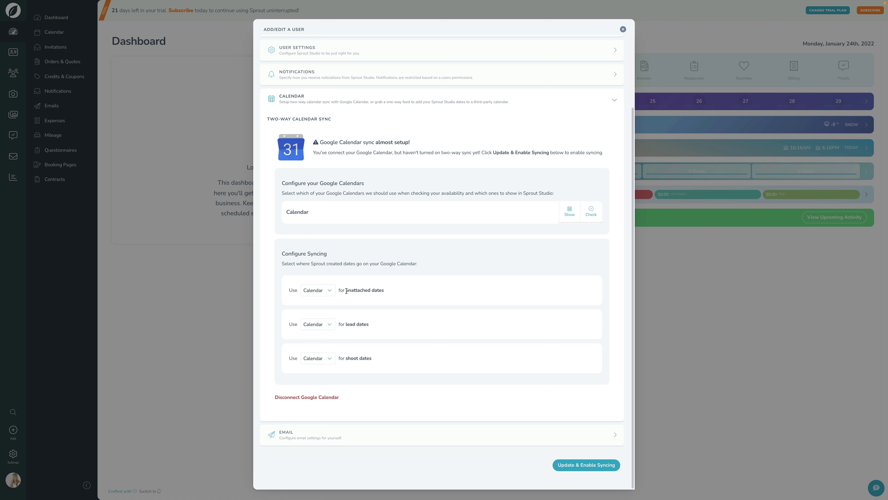
drag(346, 290, 386, 292)
click(393, 291)
drag(344, 326, 387, 326)
click(387, 326)
drag(346, 358, 399, 360)
click(400, 359)
click(314, 290)
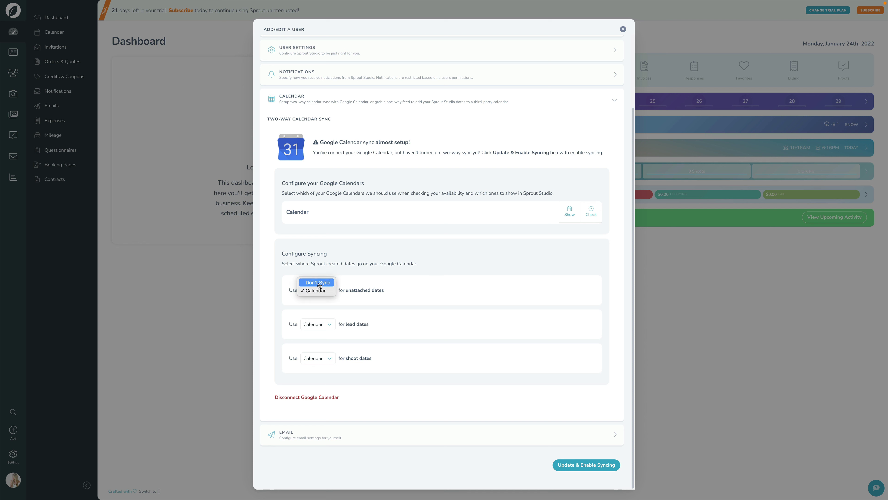
click(380, 293)
key(ctrl+Right)
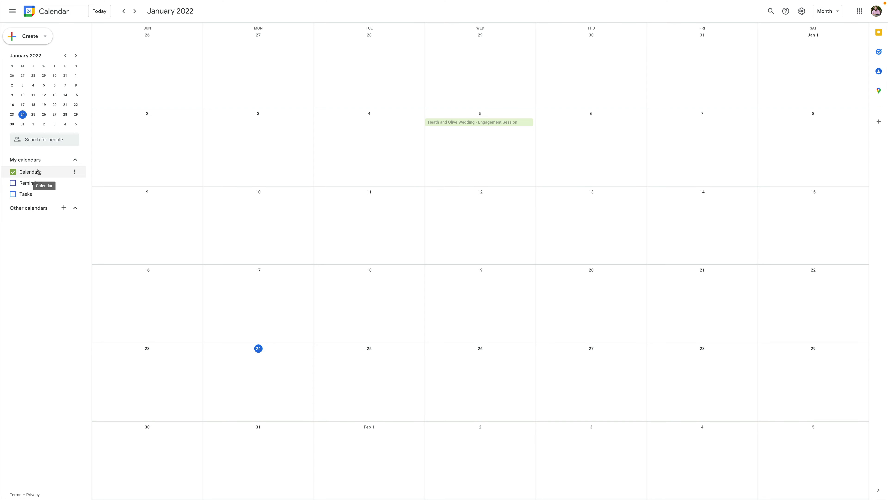
key(ctrl+Left)
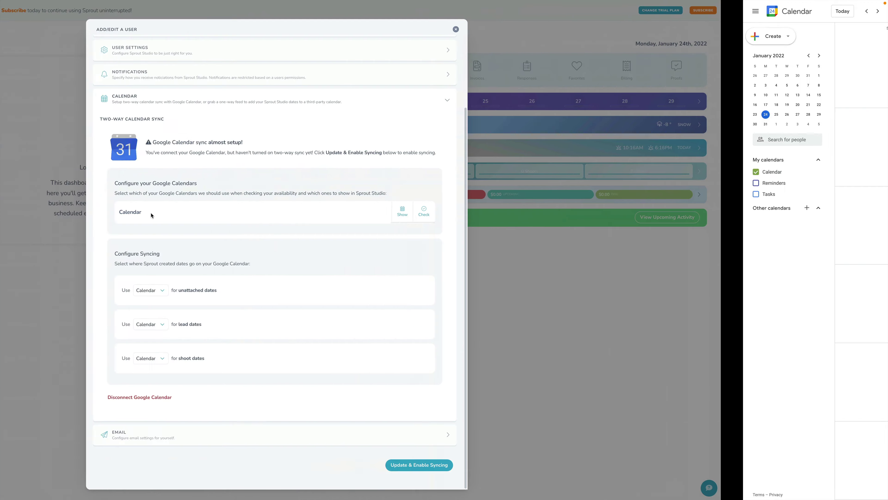
click(319, 324)
click(319, 317)
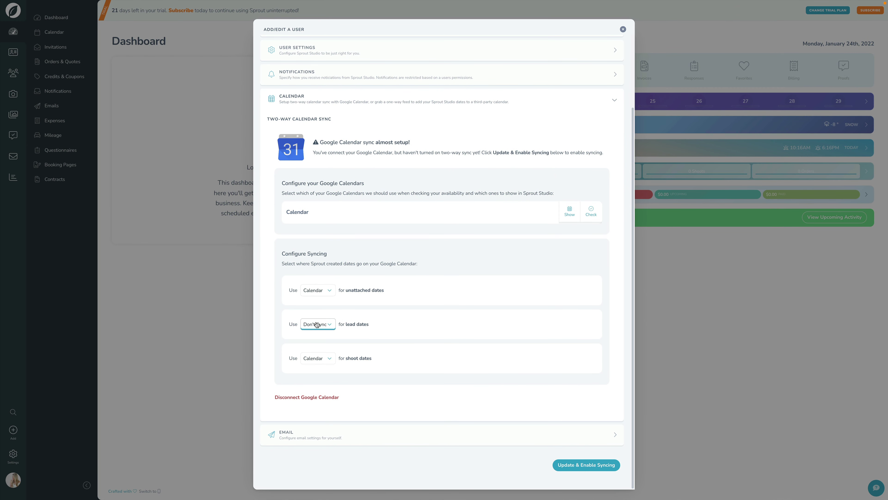
click(318, 324)
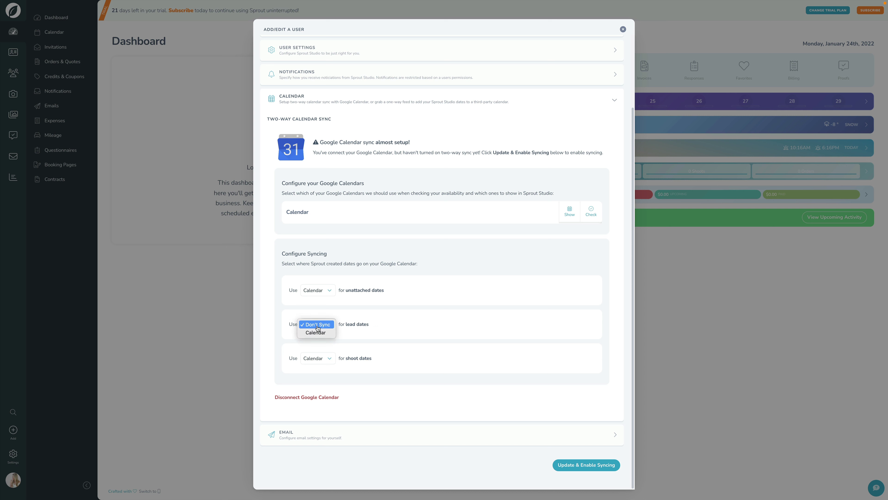
click(317, 333)
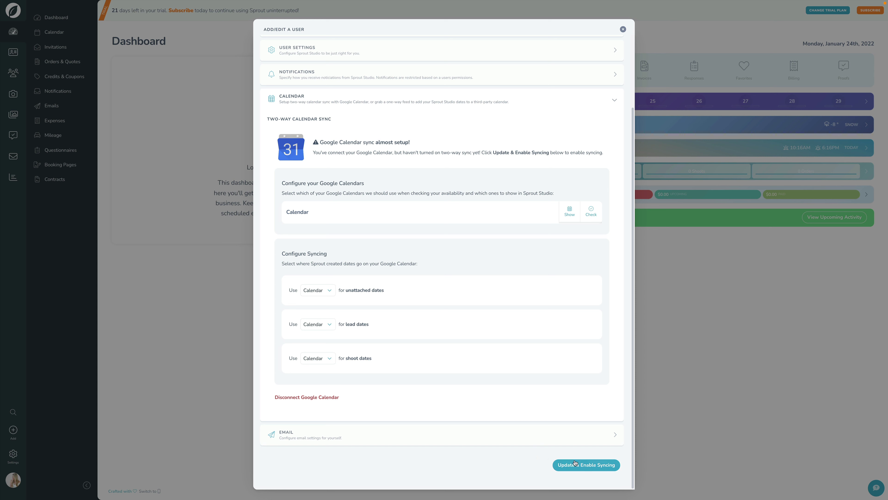
click(564, 464)
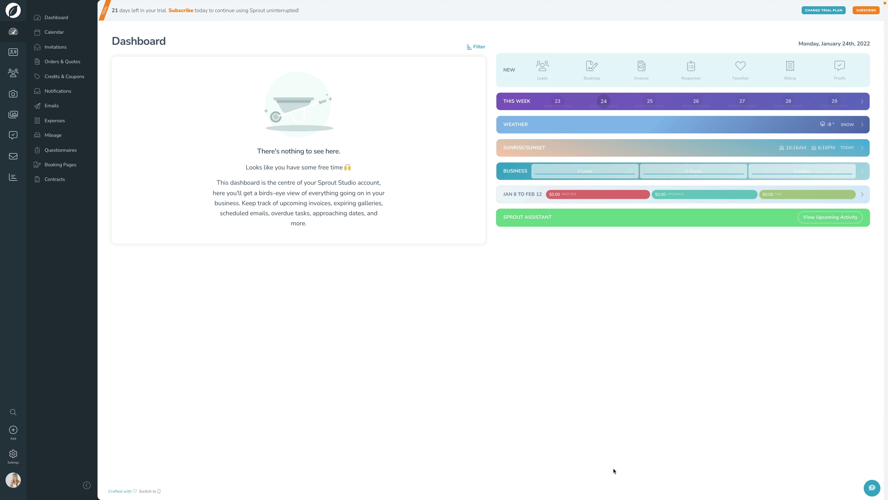
click(59, 35)
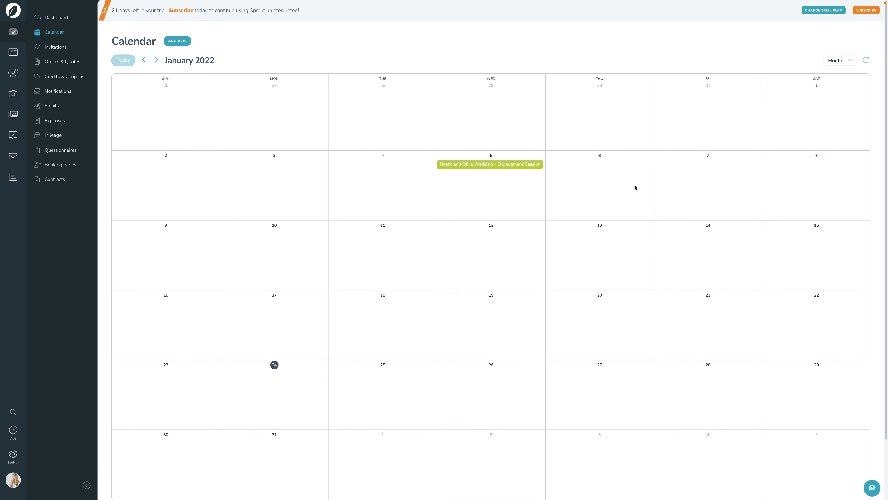
key(ctrl+Right)
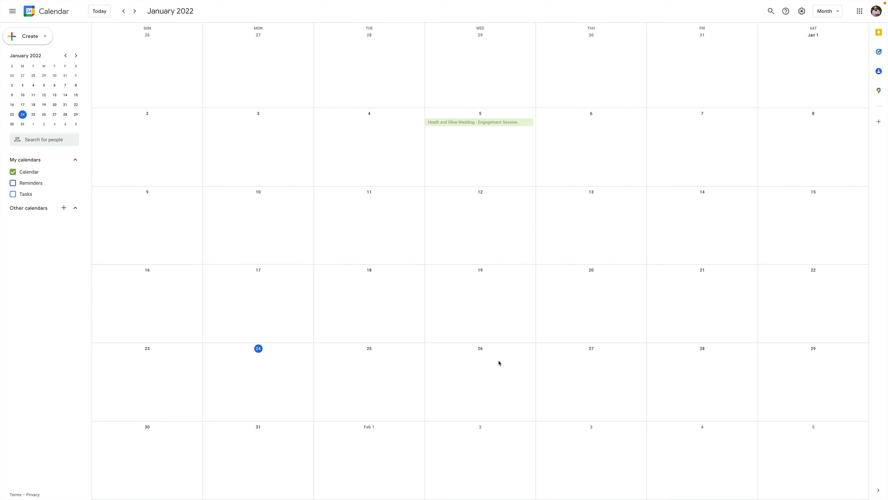
Create a 'Date added in Google' event on January 26 in Google Calendar
click(481, 362)
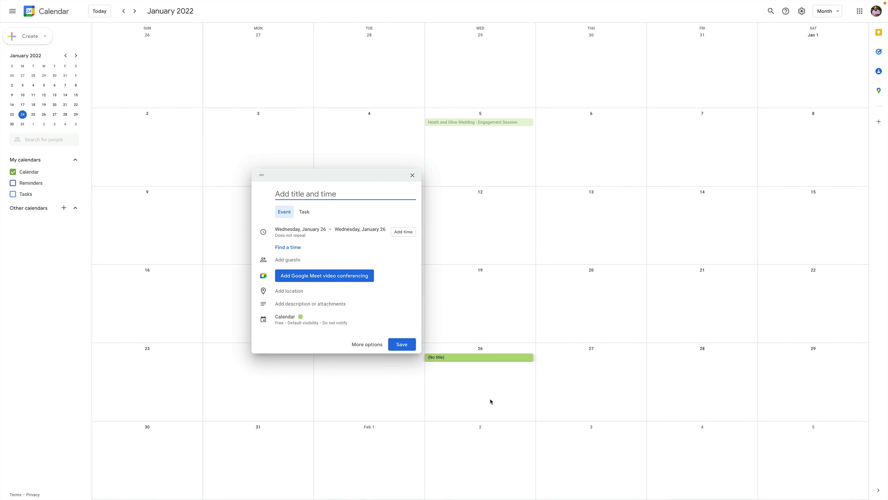
text(Date added in Google)
click(406, 345)
key(ctrl+Left)
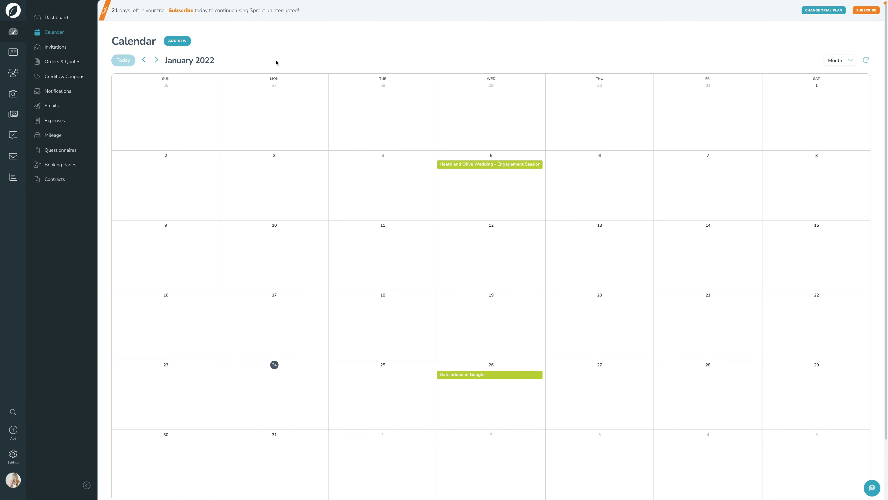
click(377, 383)
text(Da)
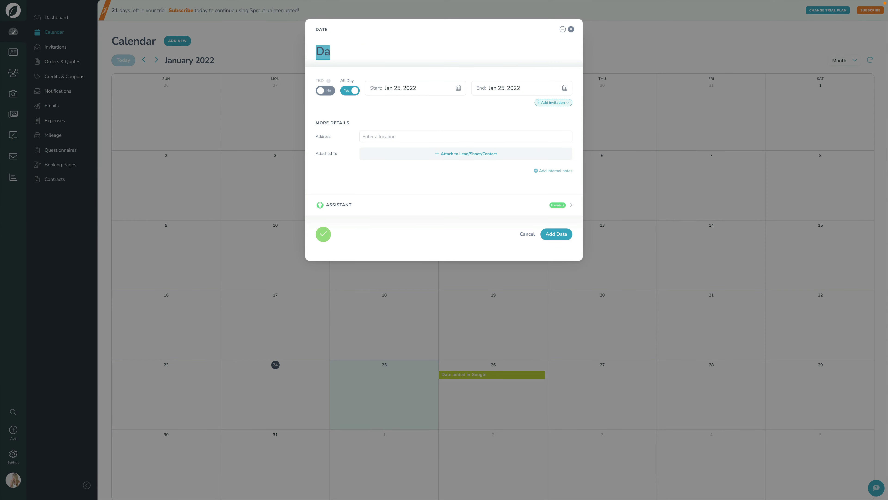
text(te added in Sprout)
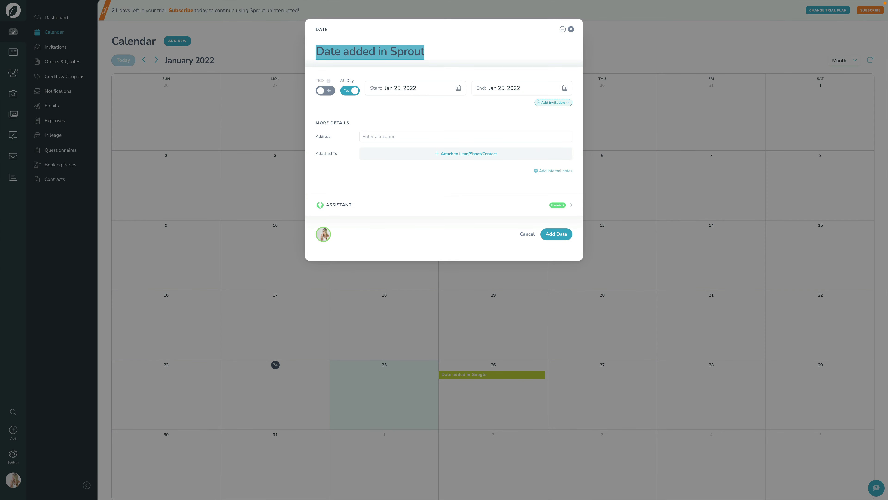
click(556, 234)
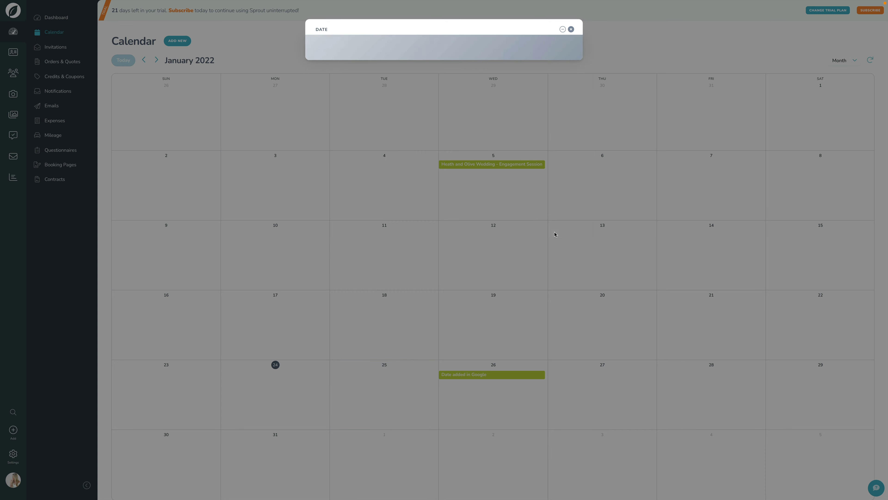
key(ctrl+Right)
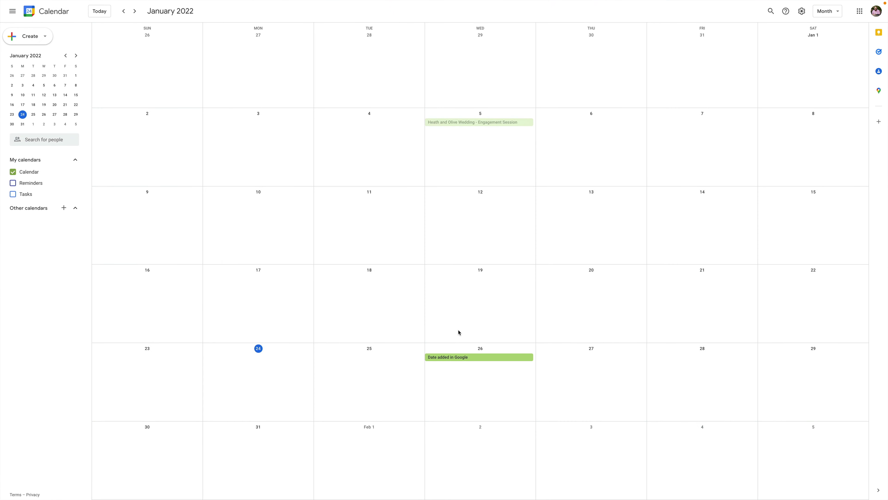
Reschedule 'Date added in Google' to January 27 and check it in Sprout Studio
key(super+r)
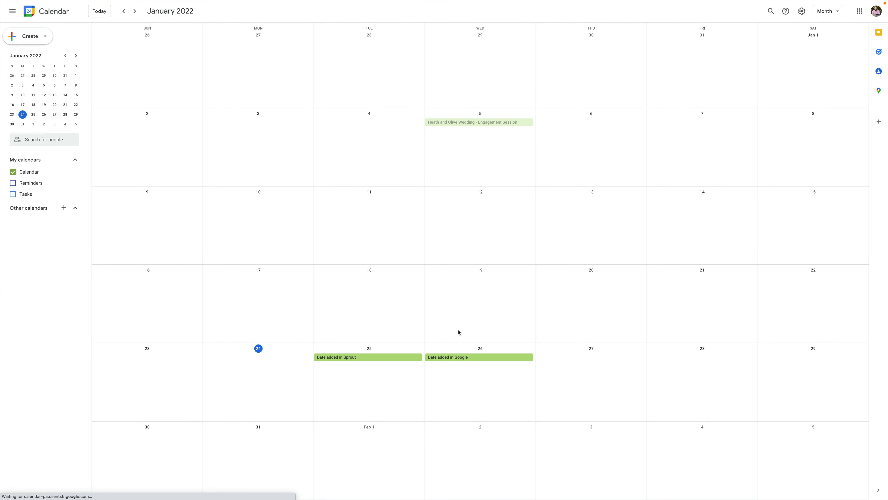
drag(460, 360, 579, 362)
scroll(528, 369, down, 1)
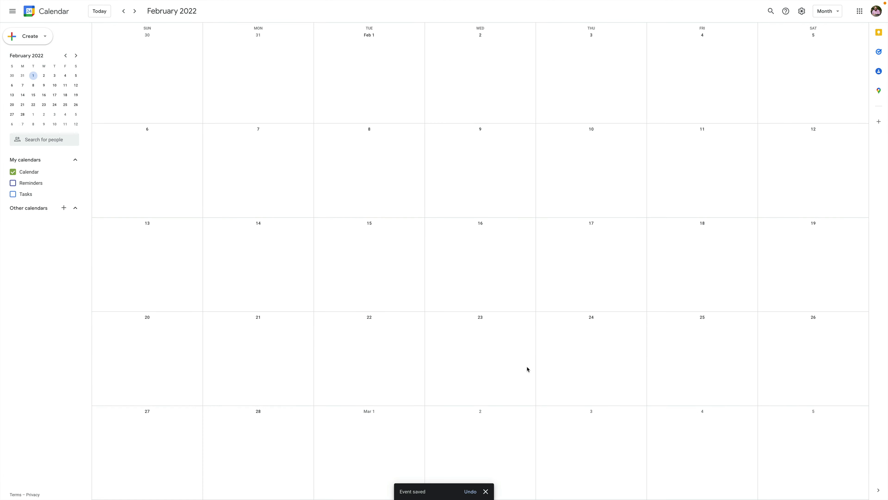
key(ctrl+Tab)
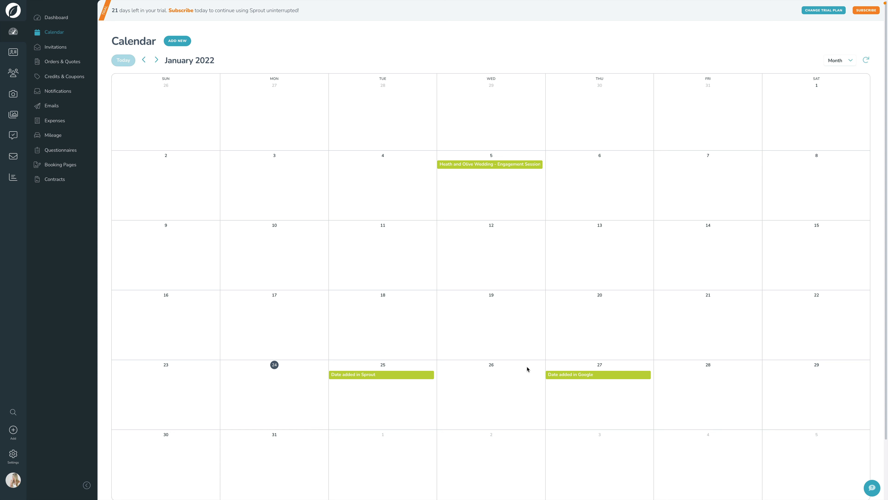
Start adding a new shoot from the Shoots list
click(14, 96)
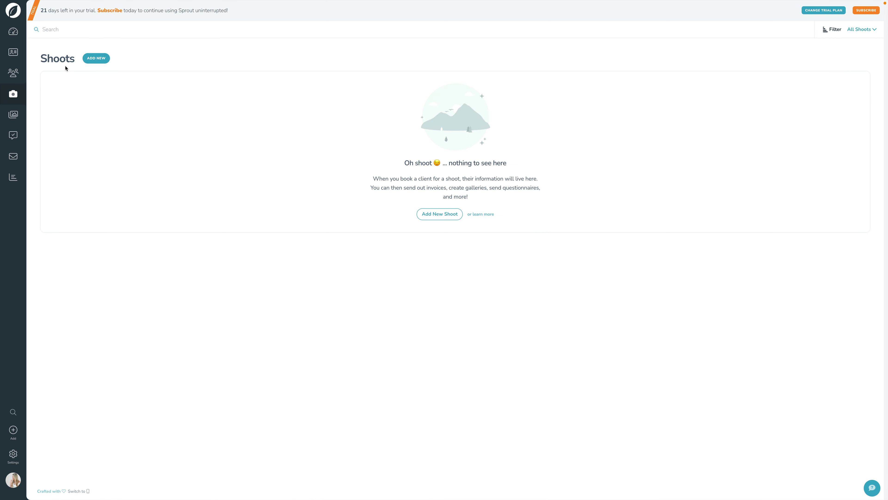
click(96, 58)
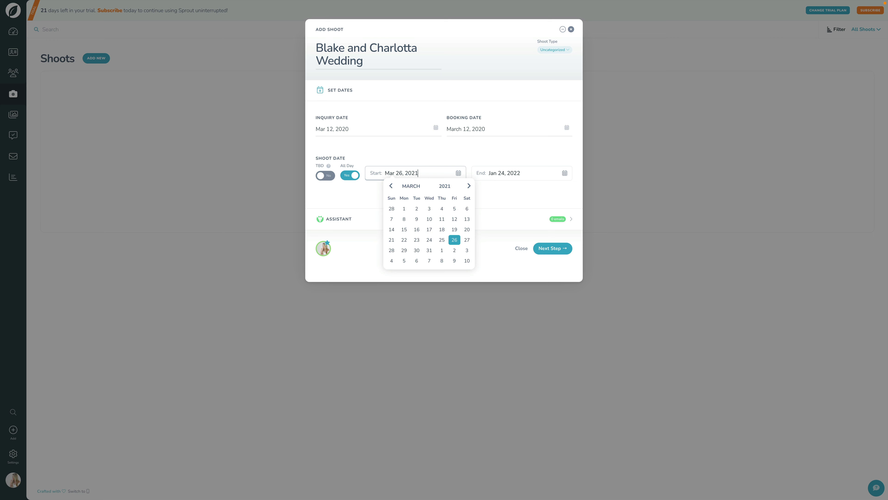
click(522, 173)
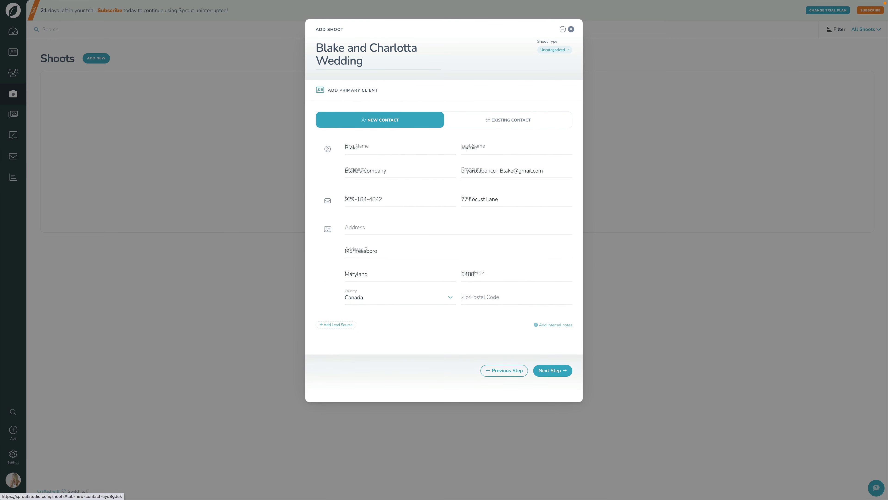
click(501, 370)
Set the shoot start date to January 29, 2022 and continue to client details
click(412, 173)
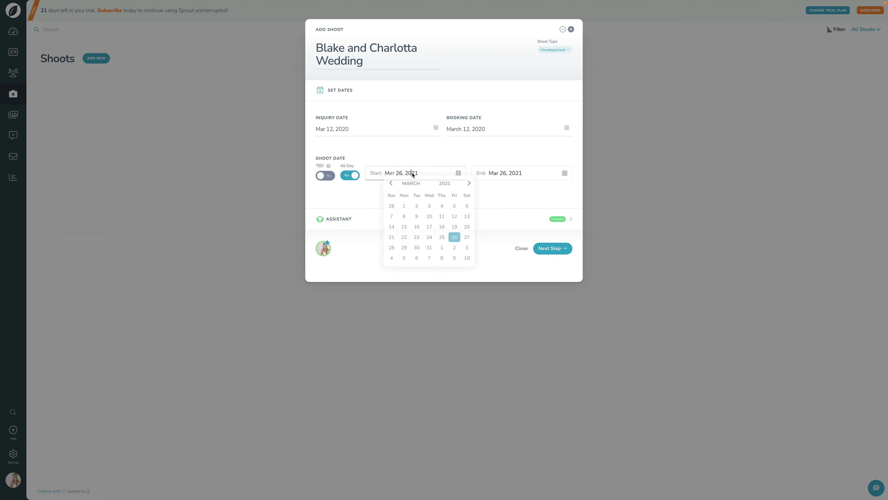
click(454, 184)
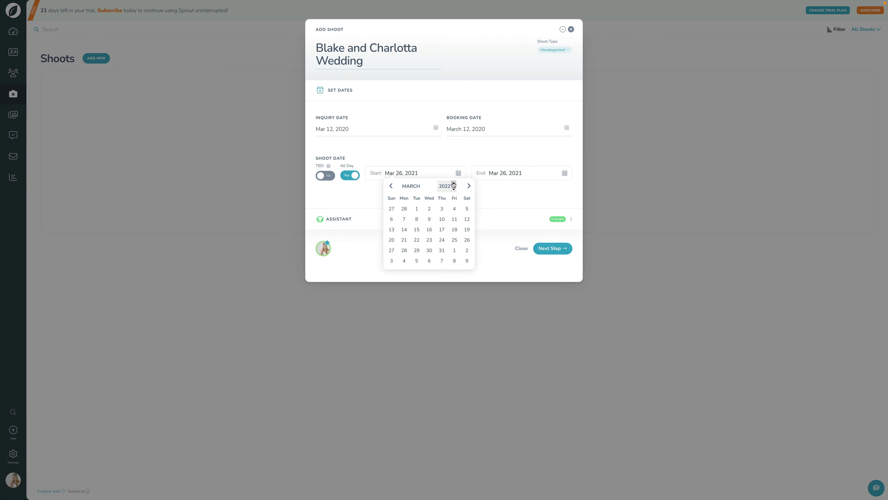
click(391, 186)
click(391, 186)
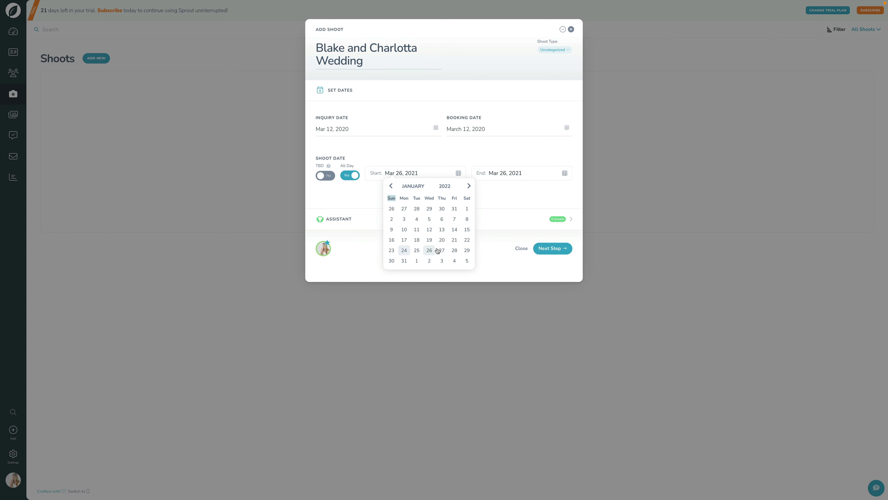
click(467, 249)
click(547, 249)
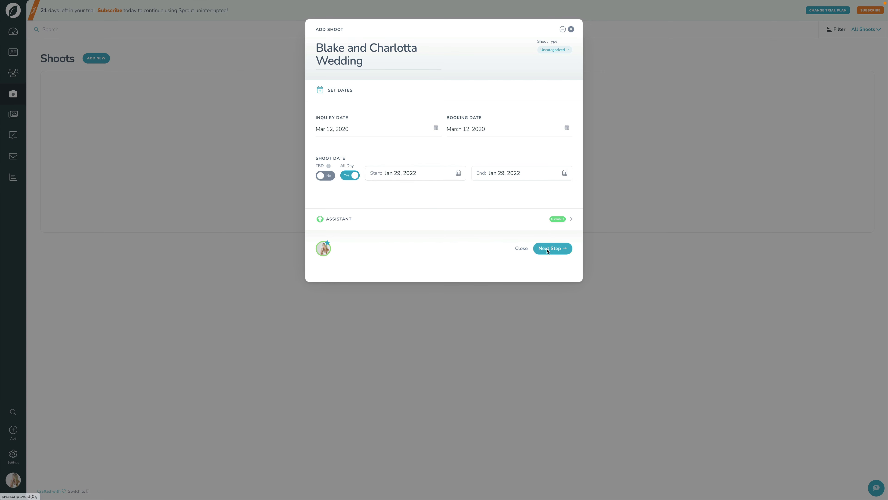
Set the shoot type to Wedding
click(549, 51)
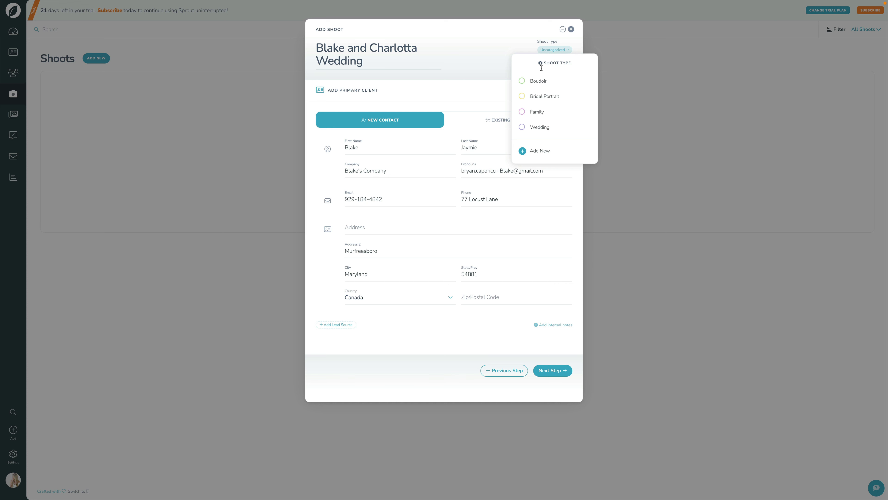
click(540, 125)
click(554, 374)
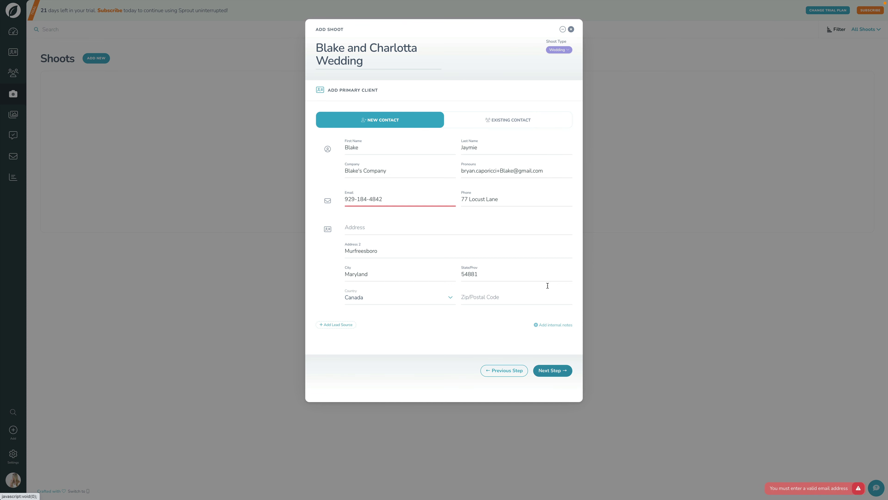
Move the client's email from Pronouns into the Email field and clear Pronouns
triple_click(474, 171)
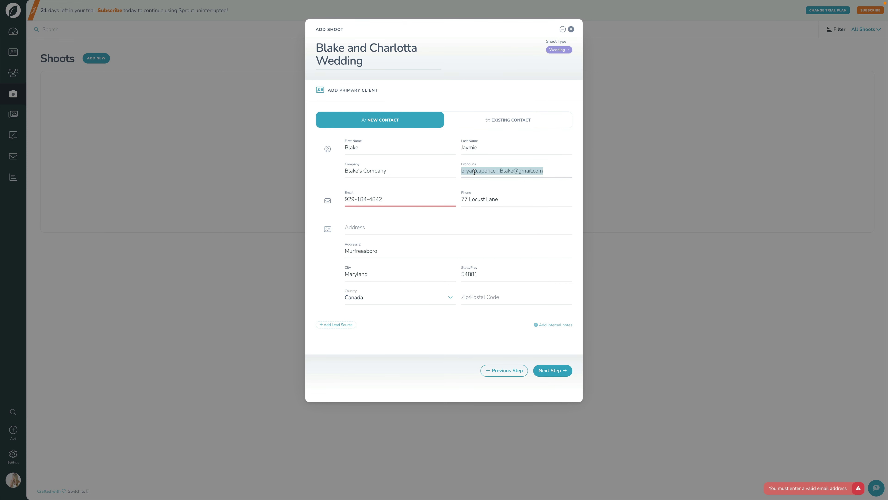
key(ctrl+c)
triple_click(391, 199)
key(ctrl+v)
triple_click(554, 172)
key(BackSpace)
triple_click(490, 199)
key(BackSpace)
click(364, 228)
key(ctrl+v)
triple_click(364, 250)
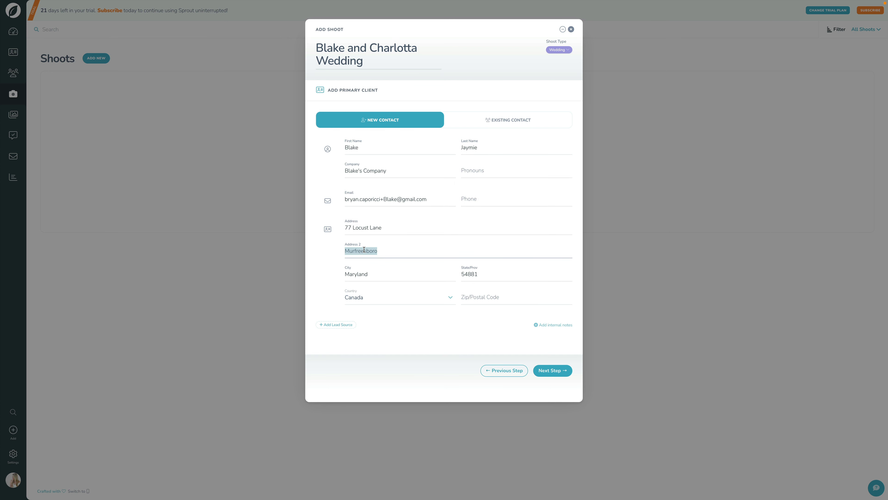
key(BackSpace)
click(551, 370)
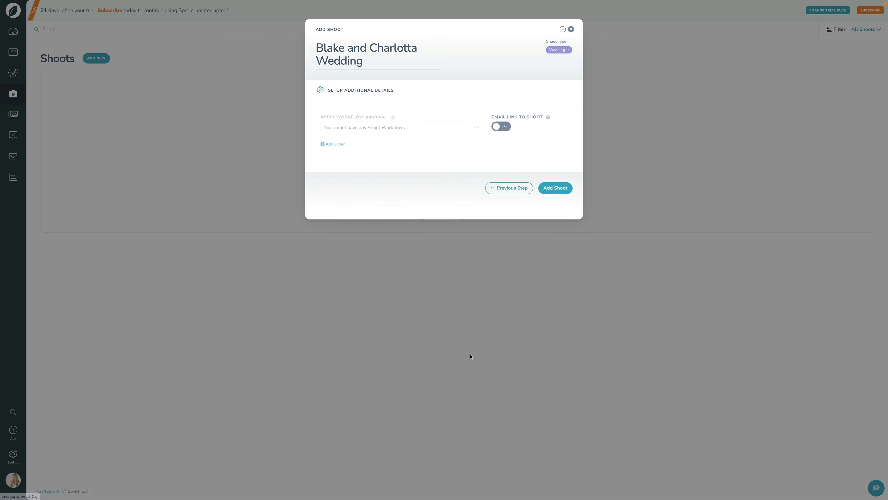
click(562, 189)
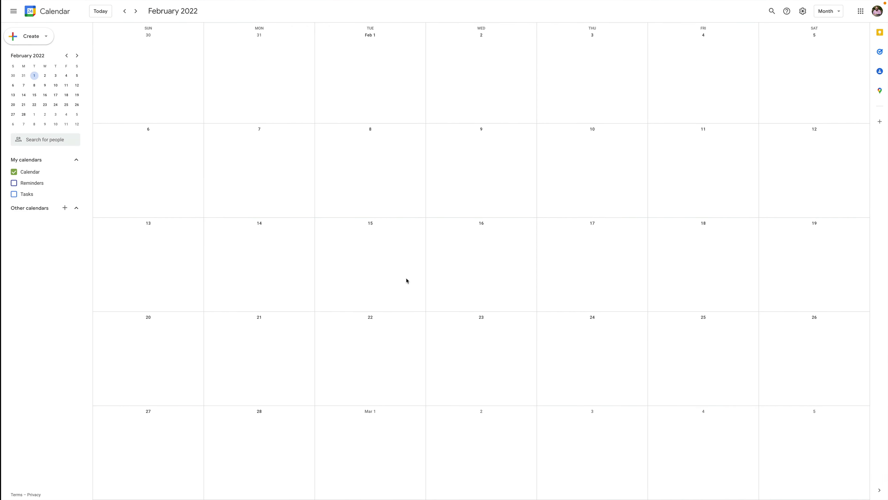
Return Google Calendar to January 2022 and bring up the add-calendar options
click(99, 11)
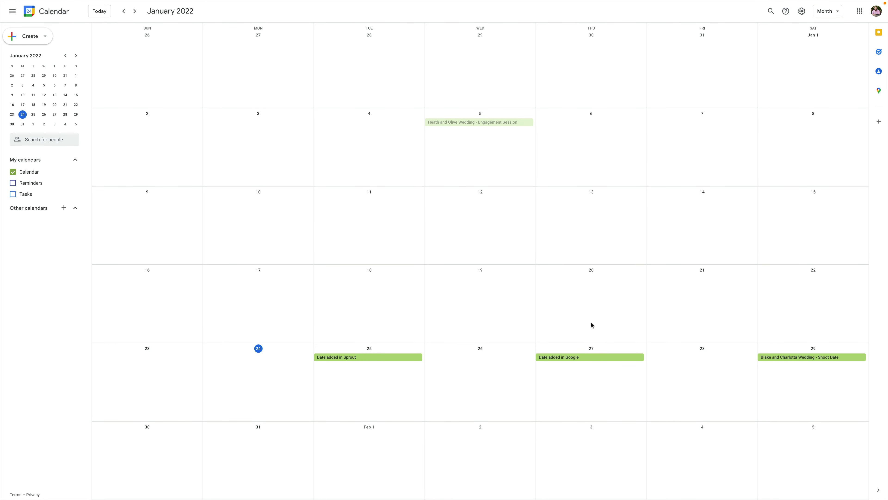
click(64, 207)
Create a new 'Leads from Sprout' calendar and return to the month view
click(74, 225)
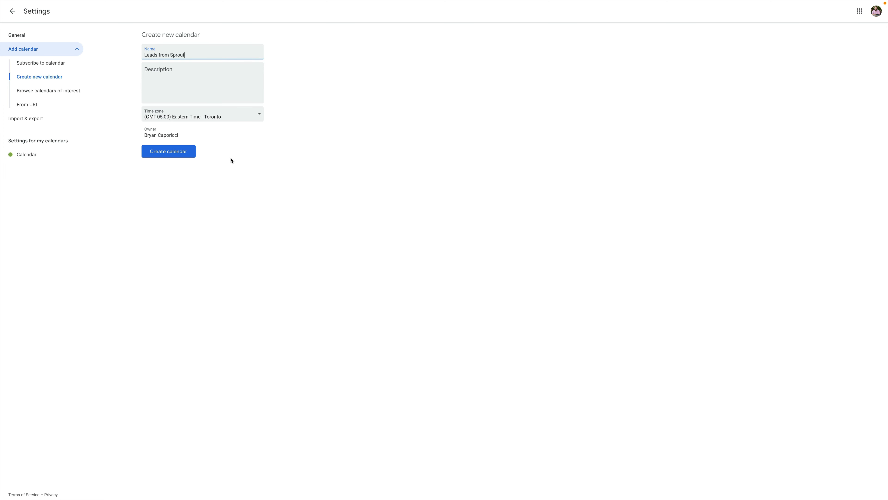
click(181, 156)
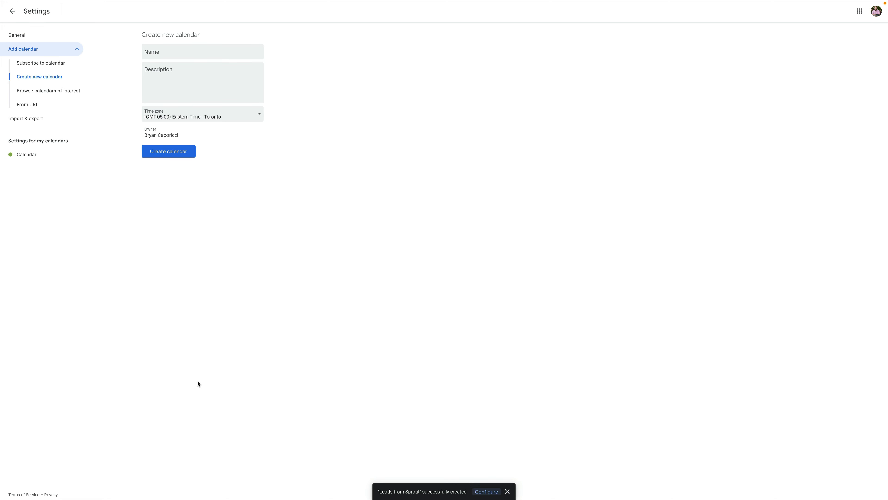
click(12, 12)
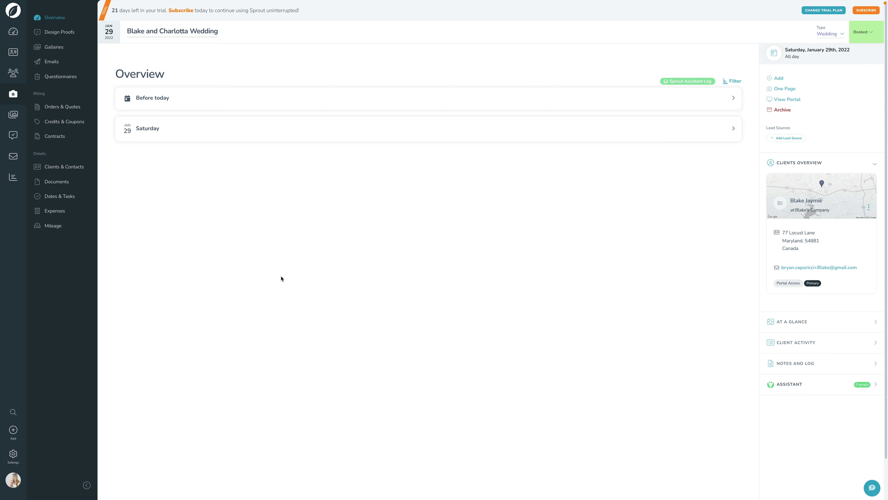
Open the user profile and expand its Calendar sync settings
click(15, 482)
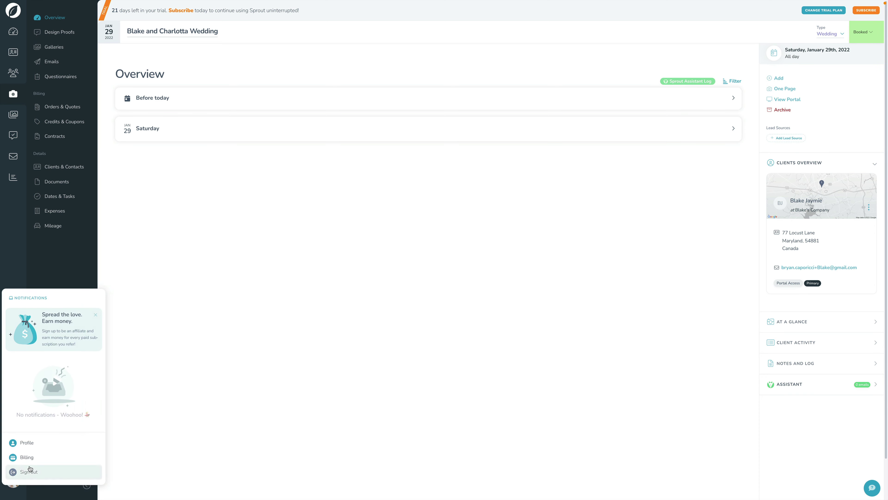
click(40, 443)
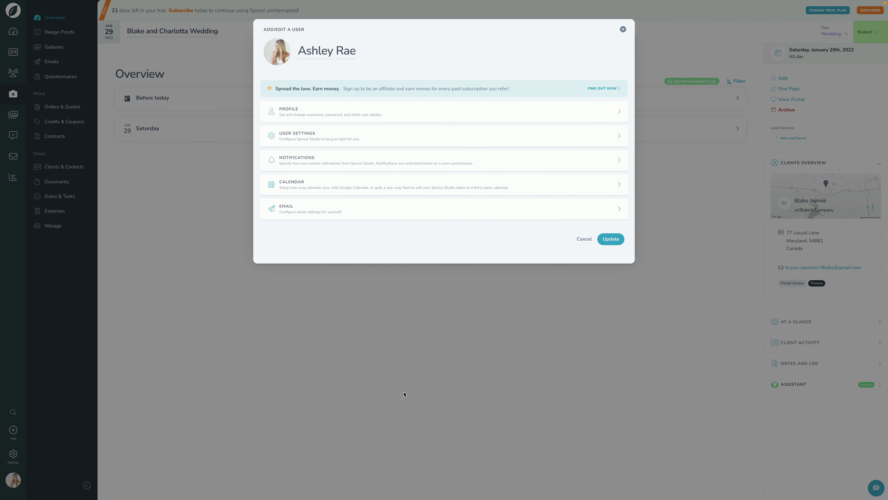
click(362, 188)
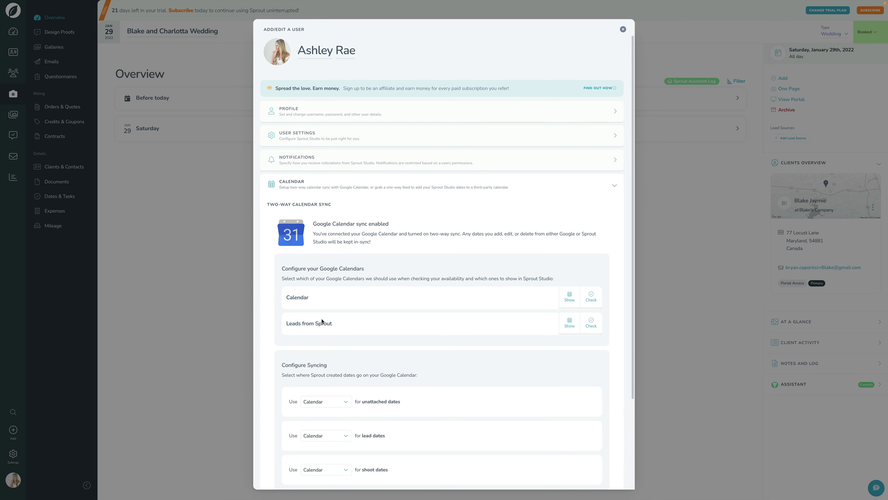
scroll(322, 321, down, 3)
drag(287, 225, 339, 228)
click(368, 226)
Turn off Show for Leads from Sprout and send lead dates to the Leads from Sprout calendar
click(569, 224)
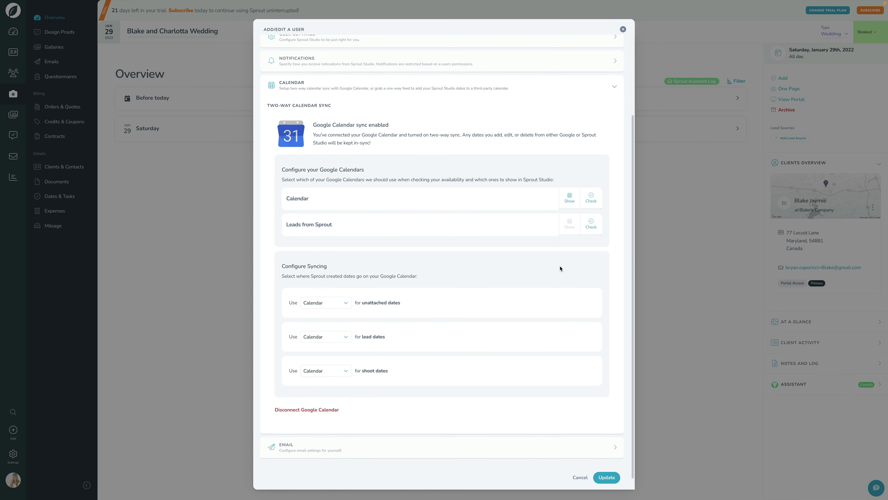
click(595, 226)
click(592, 232)
click(331, 340)
click(323, 346)
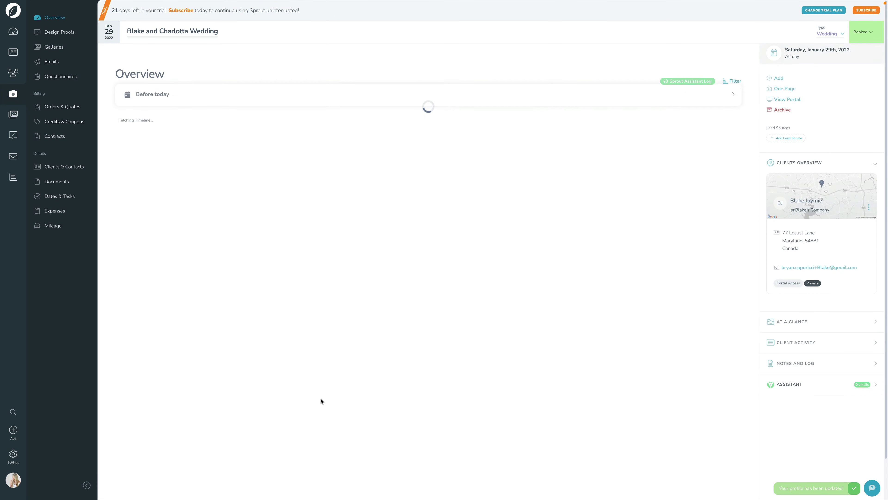
Start a new lead titled with the couple's wedding name, with start and end dates Feb 08, 2023
click(12, 437)
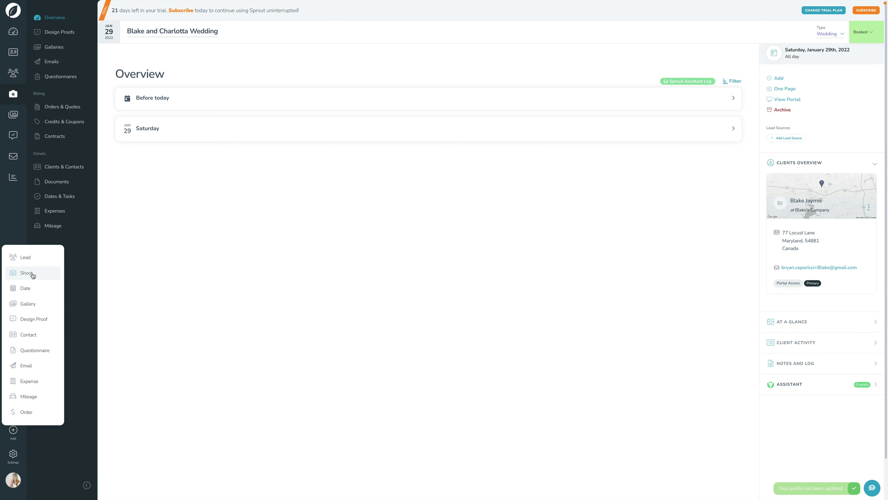
click(34, 260)
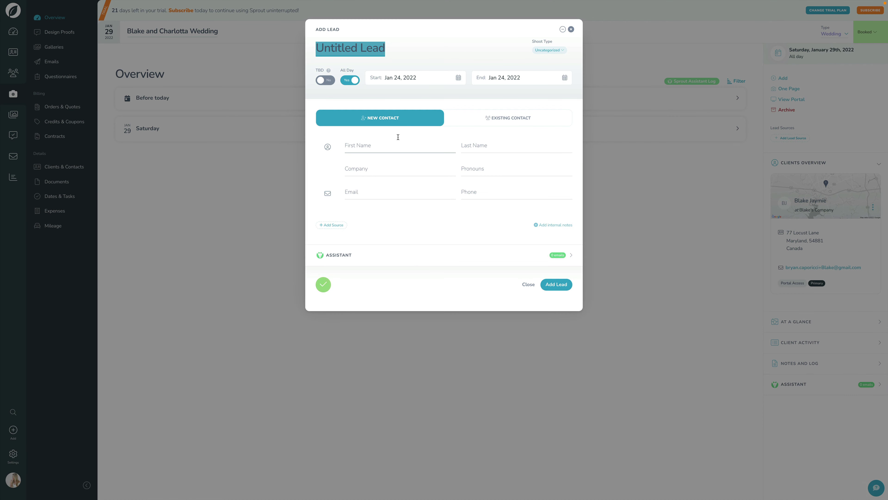
text(Shalom and Erin Wedding)
key(Tab)
text(Feb 08, 2023)
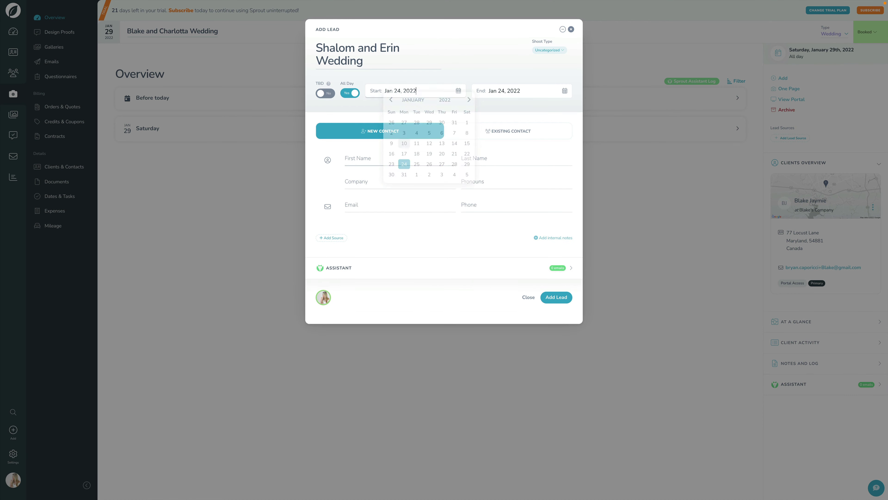
key(Tab)
text(Feb 08, 2023)
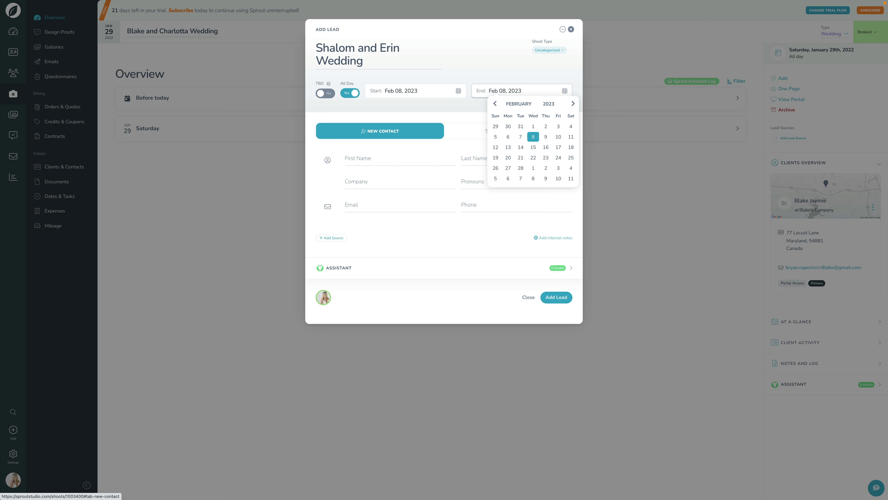
Fill in the lead's first name, last name, e-mail address and phone number
key(Tab)
key(Tab)
key(Tab)
key(Tab)
key(Tab)
key(Tab)
Set Shoot Type to Wedding, change Start and End dates to Jan 28, 2022, and add the lead
click(564, 50)
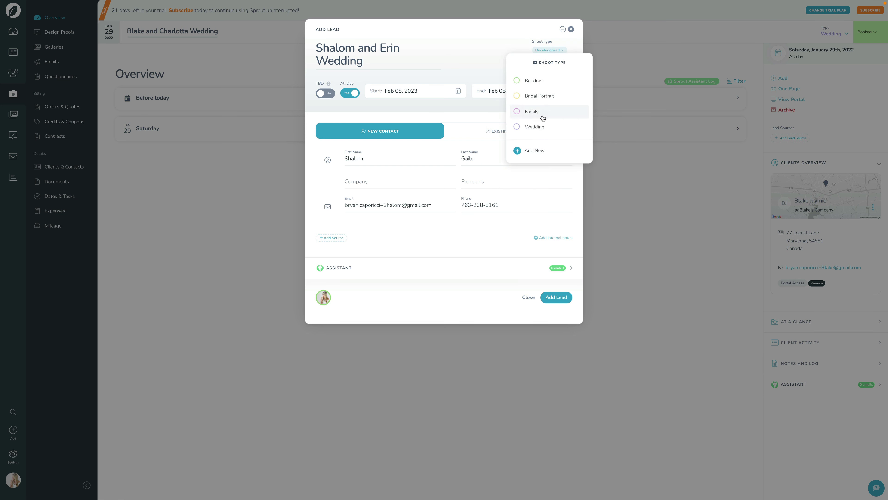
click(529, 127)
click(421, 93)
click(457, 108)
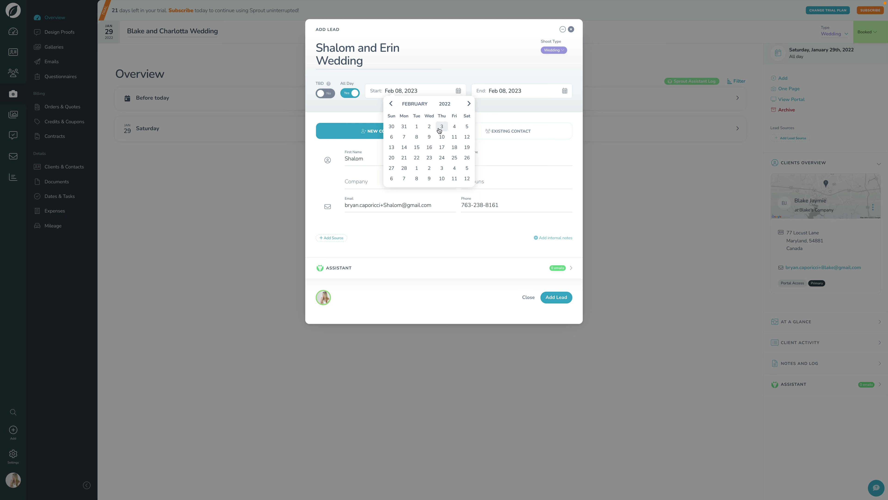
click(391, 103)
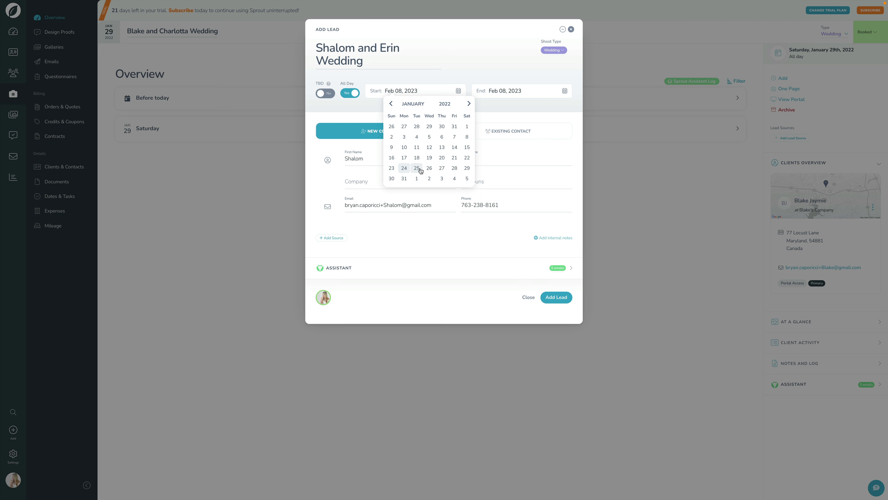
click(455, 168)
click(510, 90)
click(510, 74)
click(556, 292)
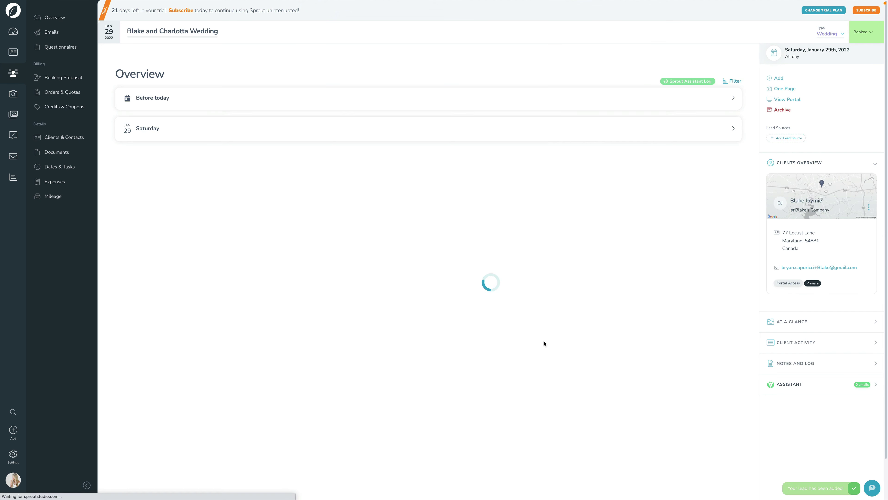
Reload Google Calendar and toggle Leads from Sprout off and on to reveal the Jan 28 lead
key(ctrl+Right)
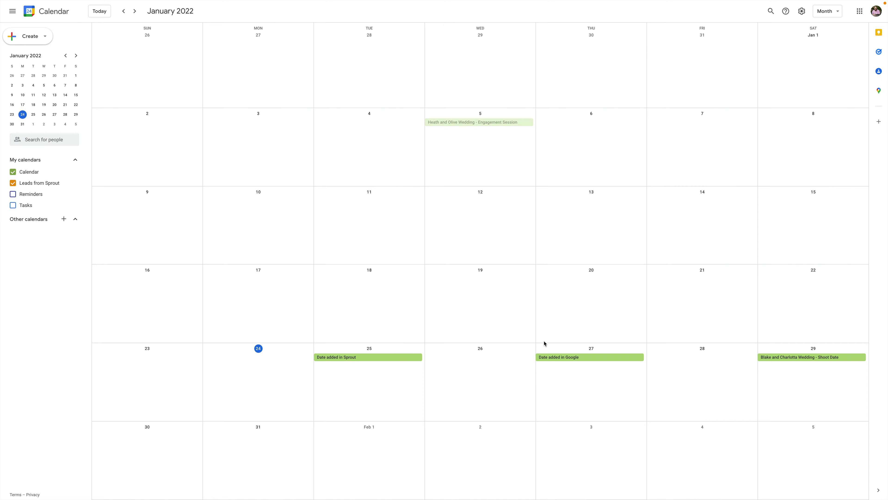
key(super+r)
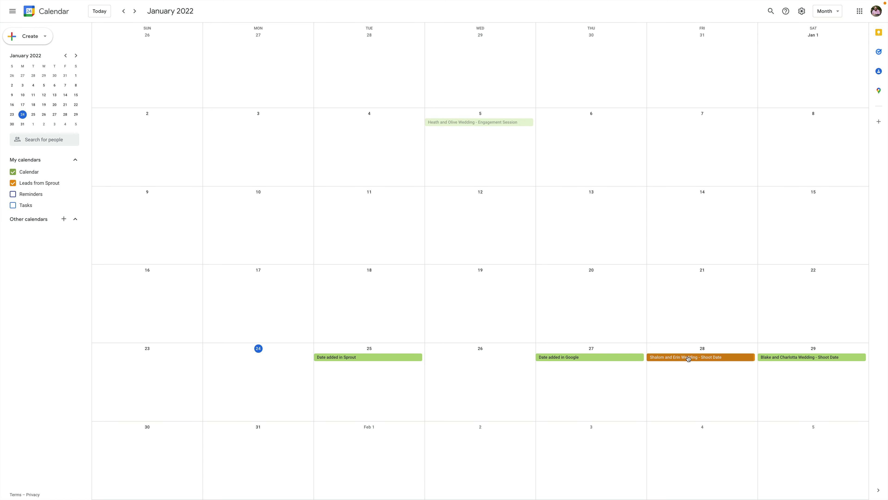
click(13, 183)
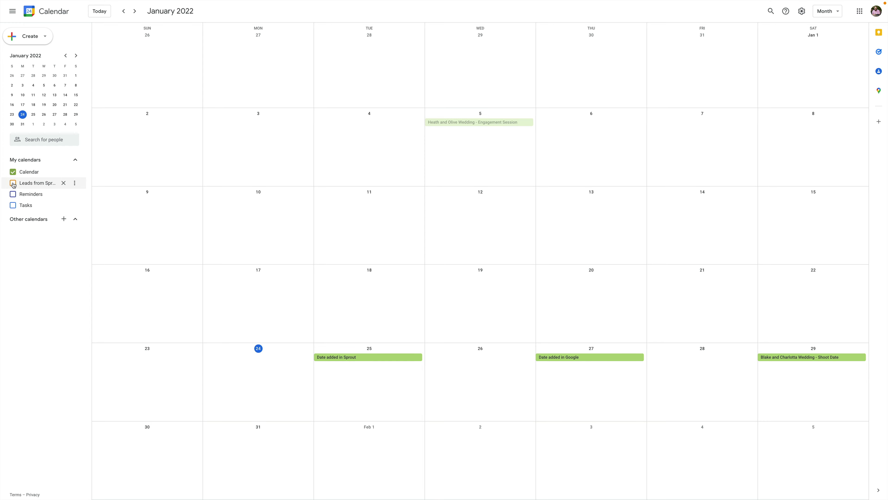
click(14, 185)
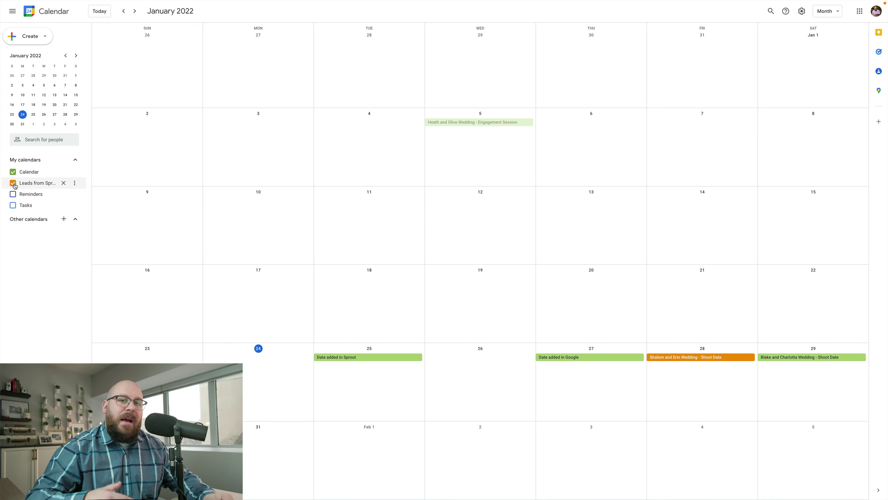